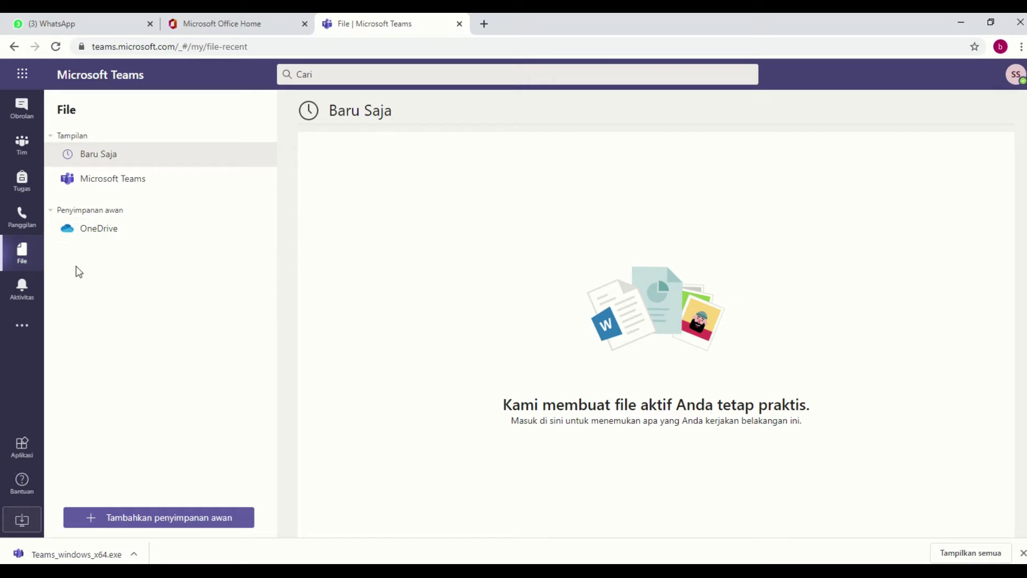
Check the activity feed and return to the PJJ Video Pembelajaran 1 team.
left_click(33, 294)
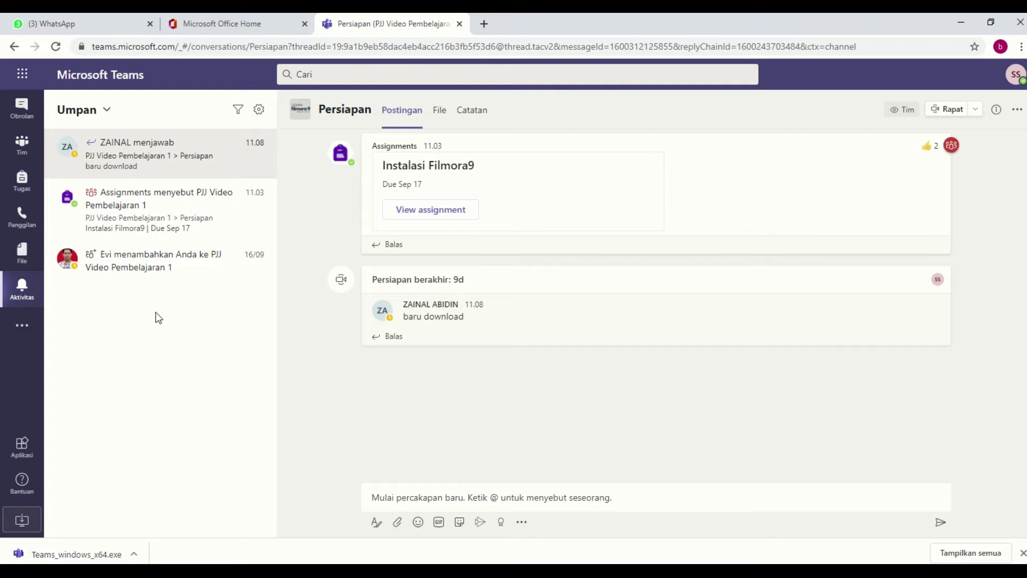
left_click(17, 144)
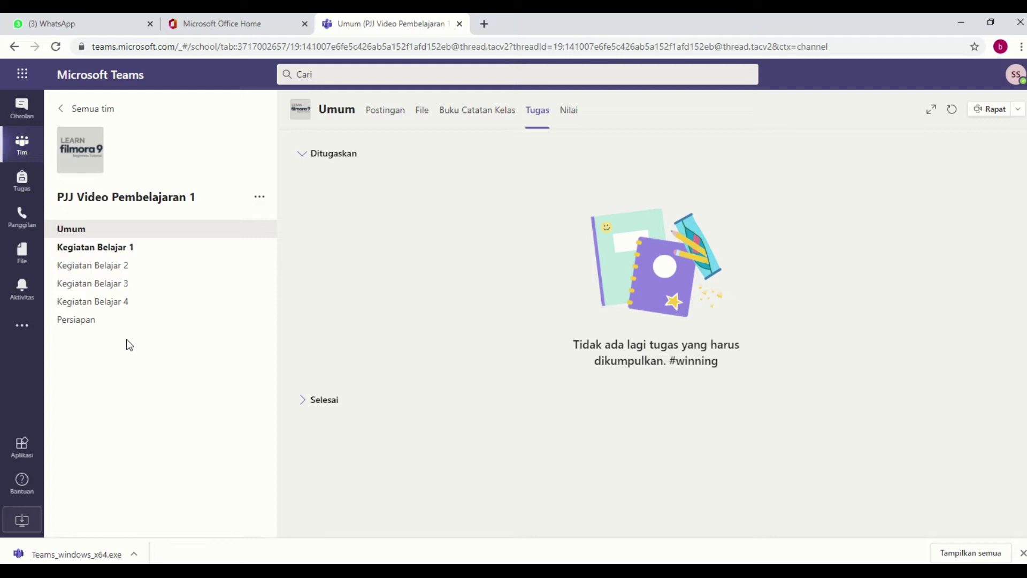
Switch to WhatsApp and find the PJJ Video Pembelajaran group message announcing the KB Persiapan assignment, highlighting its text.
left_click(80, 23)
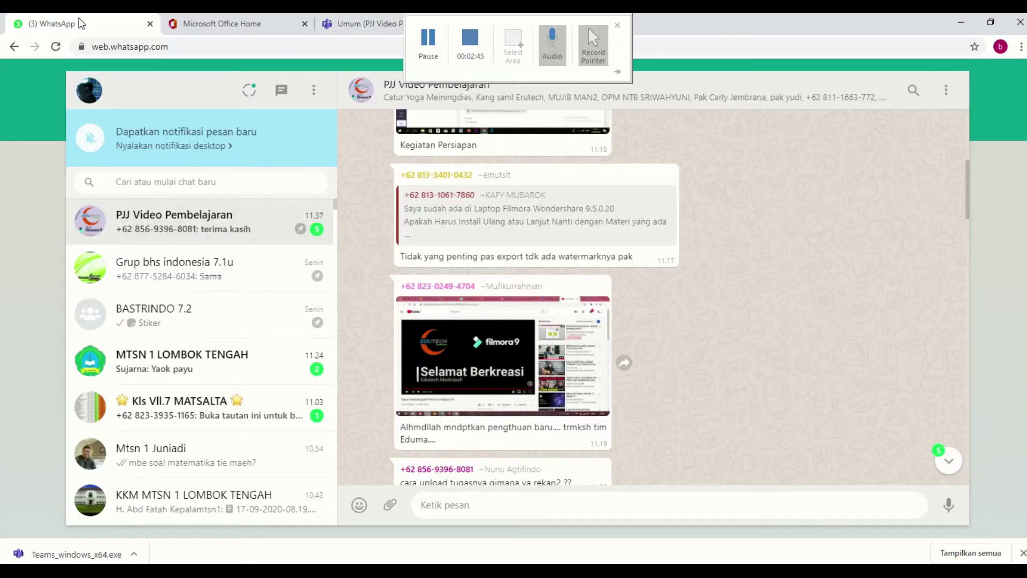
scroll(814, 448, "up", 10)
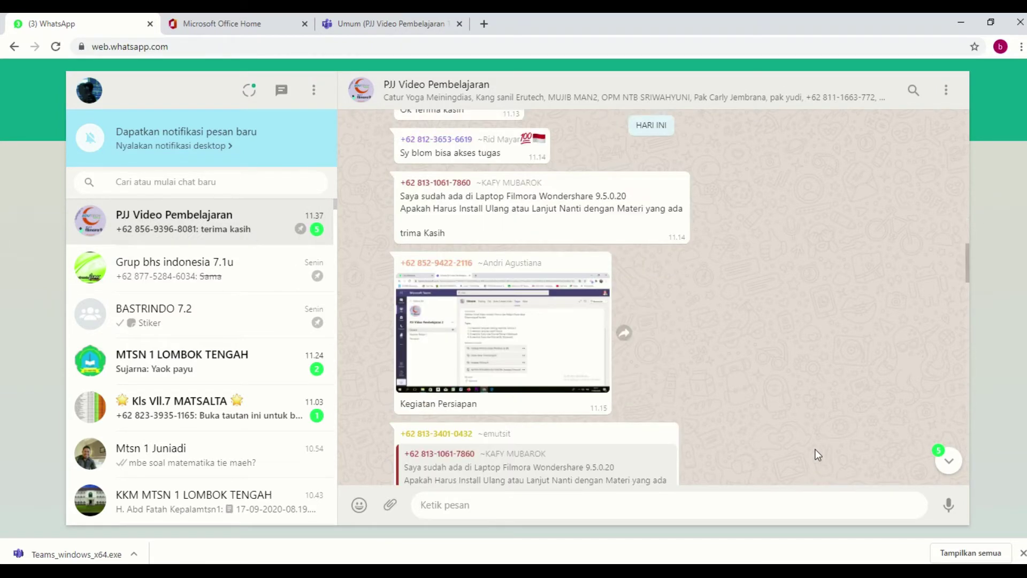
scroll(815, 449, "up", 15)
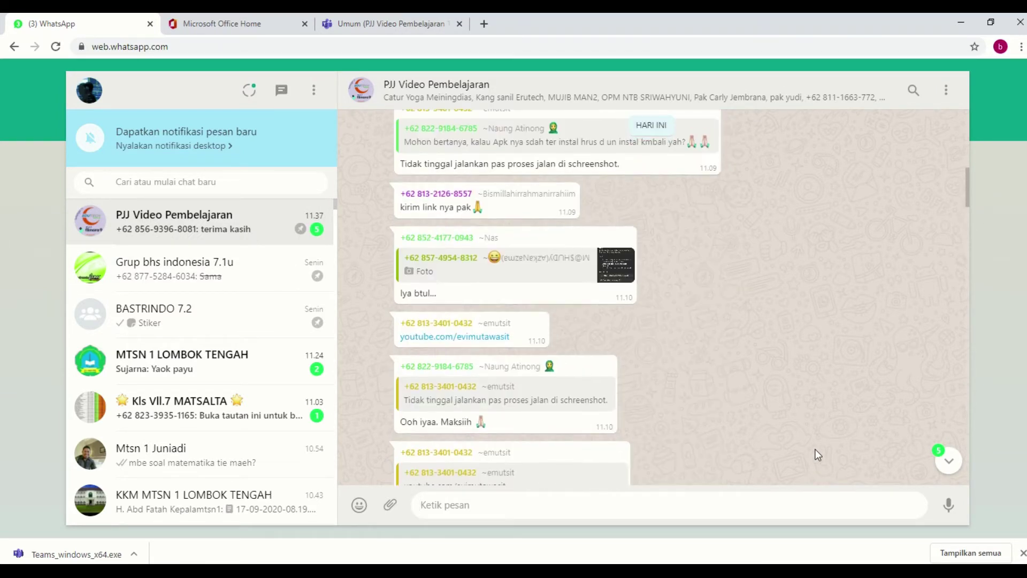
scroll(813, 449, "up", 15)
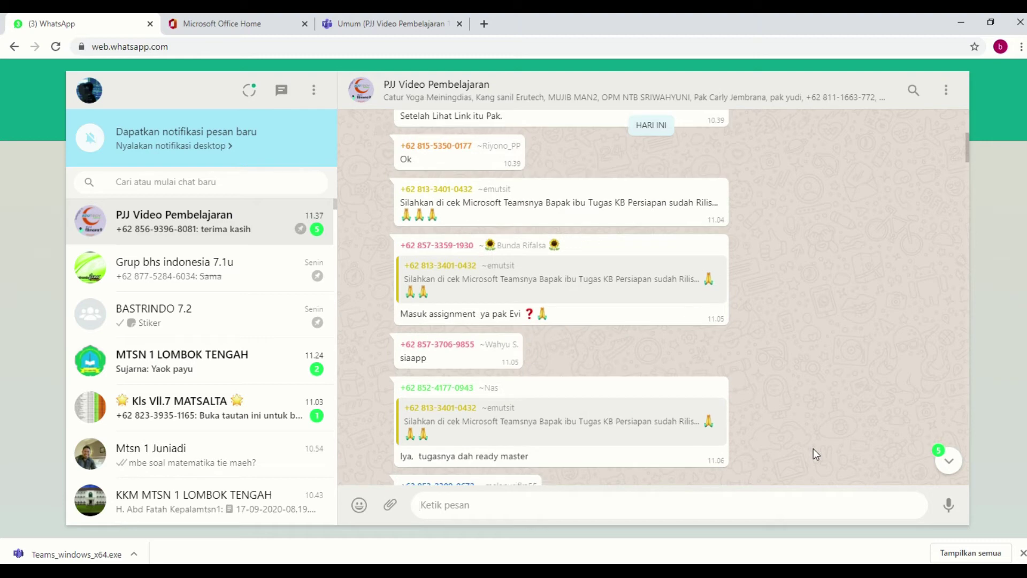
scroll(814, 448, "down", 3)
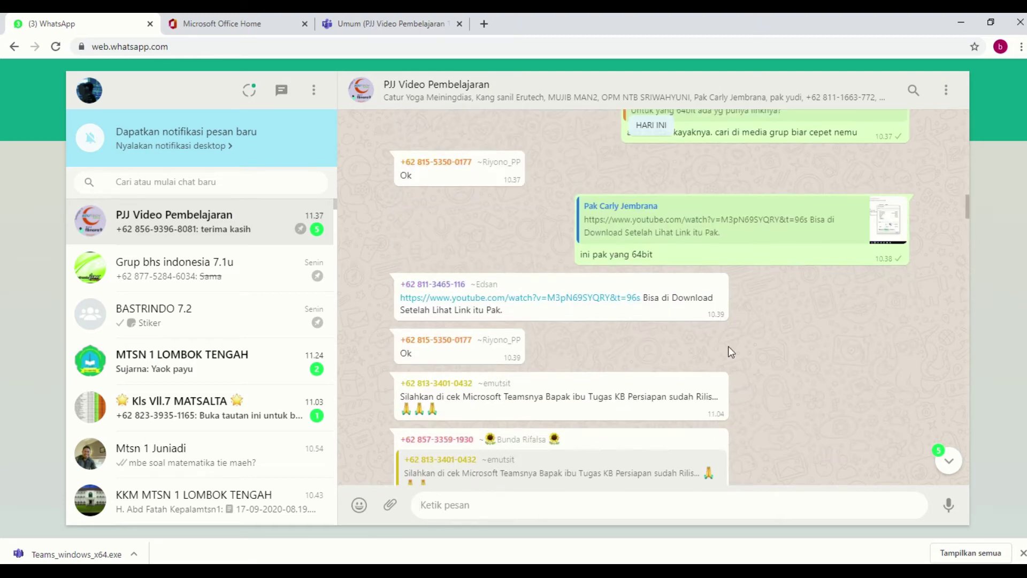
scroll(728, 346, "down", 5)
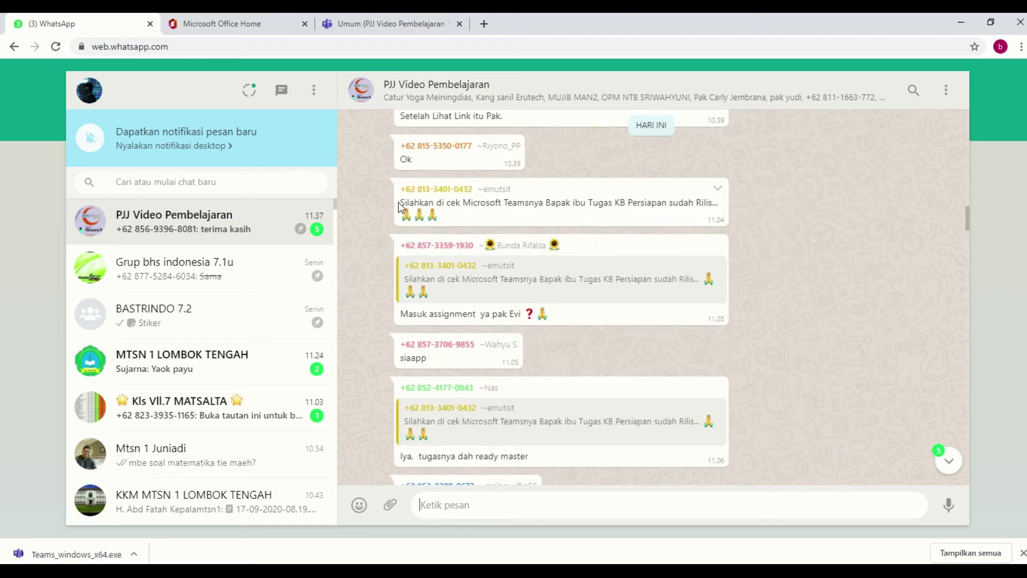
left_click_drag(402, 203, 717, 202)
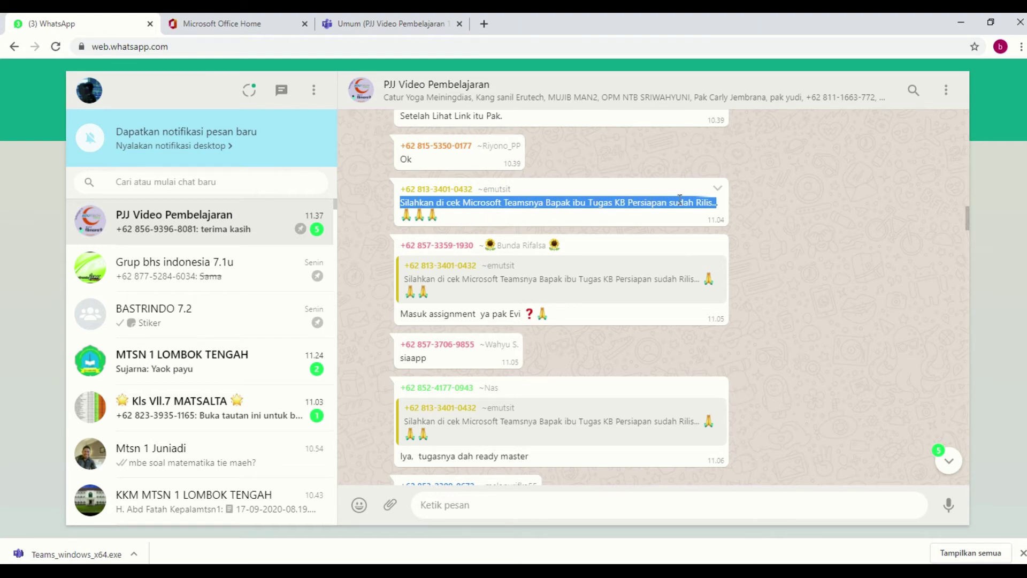
left_click(623, 204)
left_click_drag(628, 203, 662, 203)
Switch back to Microsoft Teams and open the Instalasi Filmora9 assignment from the Persiapan channel.
left_click(374, 25)
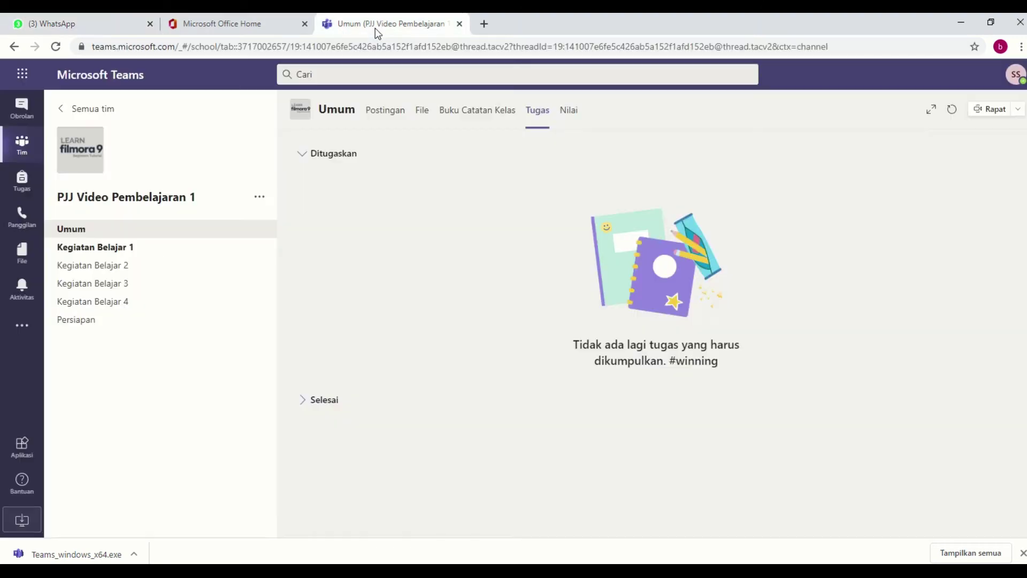
left_click(88, 322)
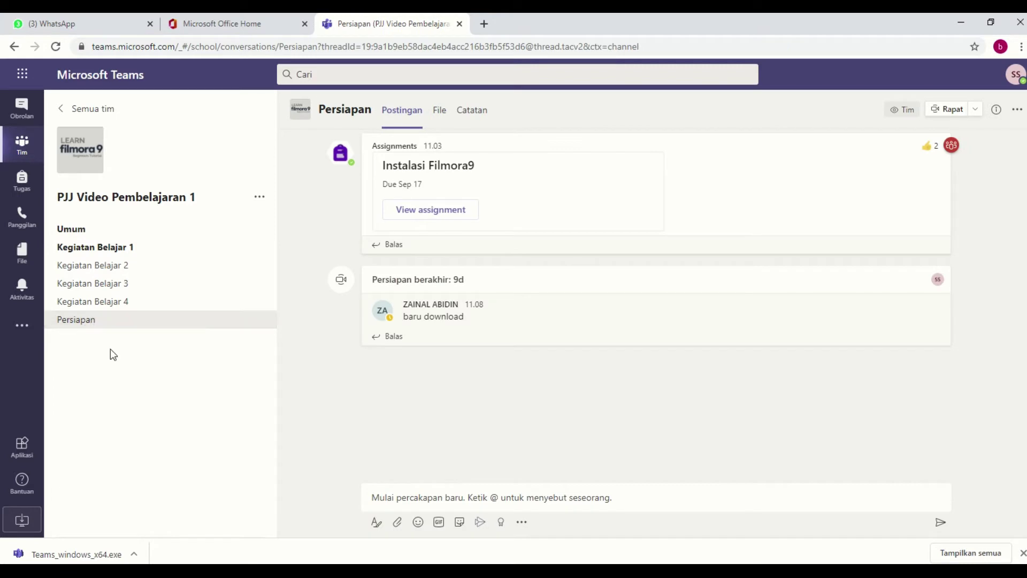
left_click(439, 213)
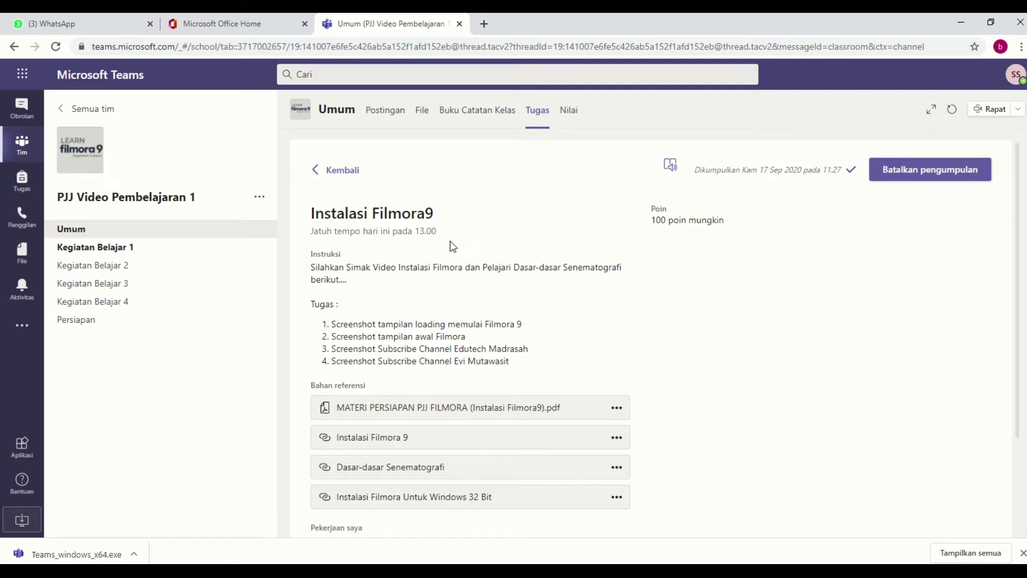
Read through the Instalasi Filmora9 assignment's title, due time and instructions, highlighting each part.
scroll(488, 305, "down", 1)
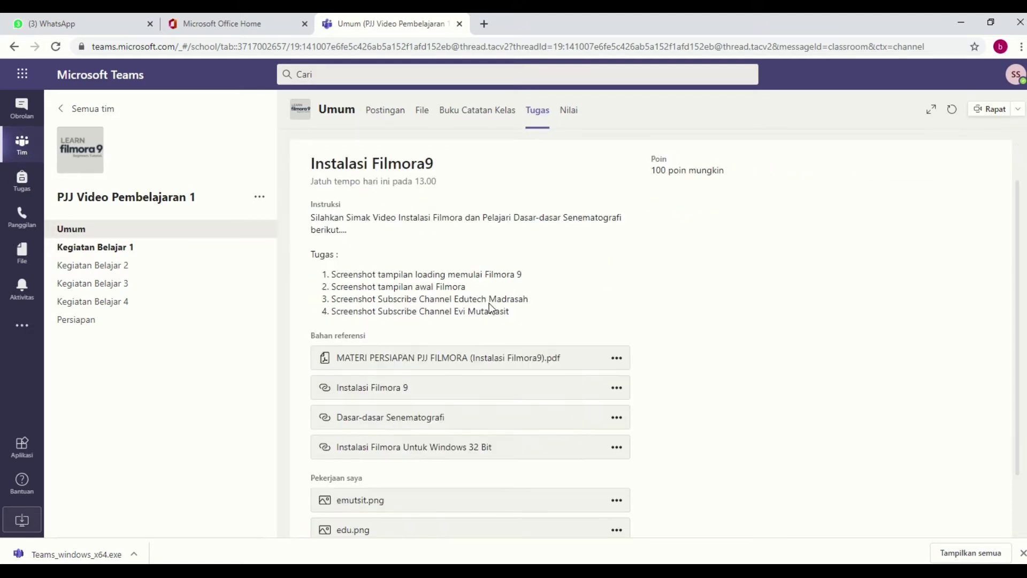
scroll(490, 309, "up", 1)
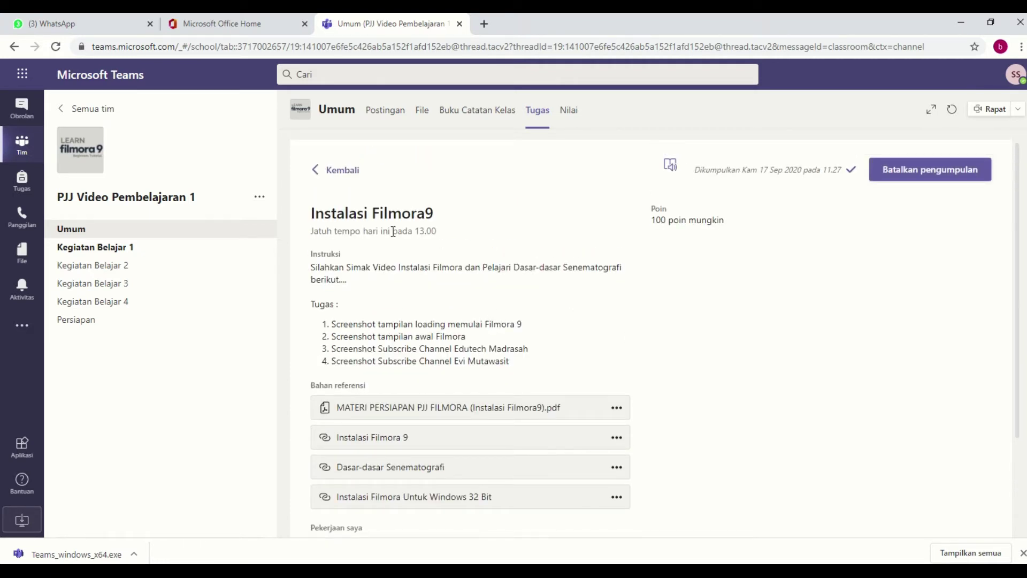
left_click_drag(311, 214, 530, 364)
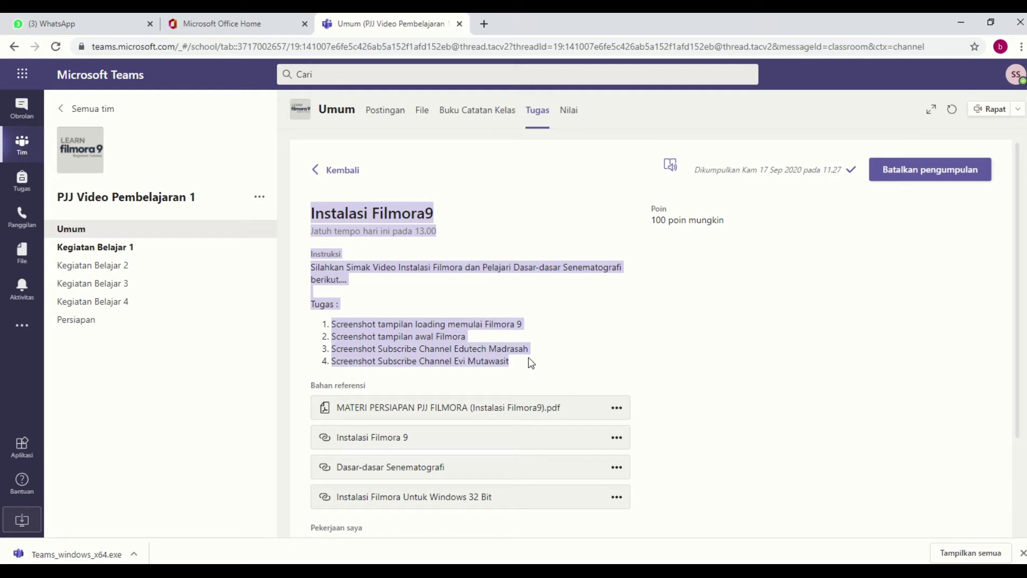
left_click(312, 213)
left_click_drag(313, 213, 433, 214)
left_click_drag(314, 229, 435, 242)
left_click(309, 272)
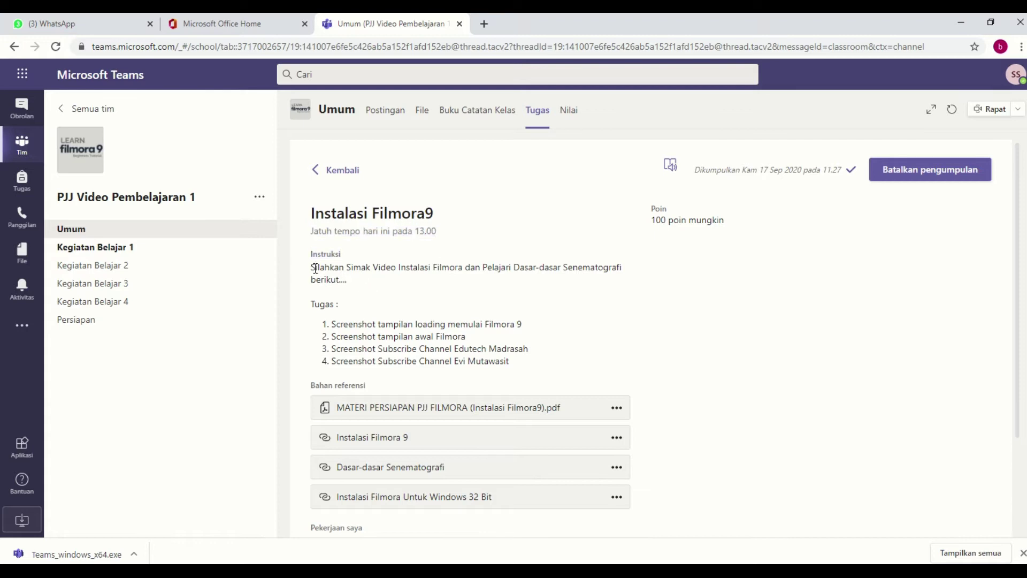
left_click_drag(314, 269, 380, 291)
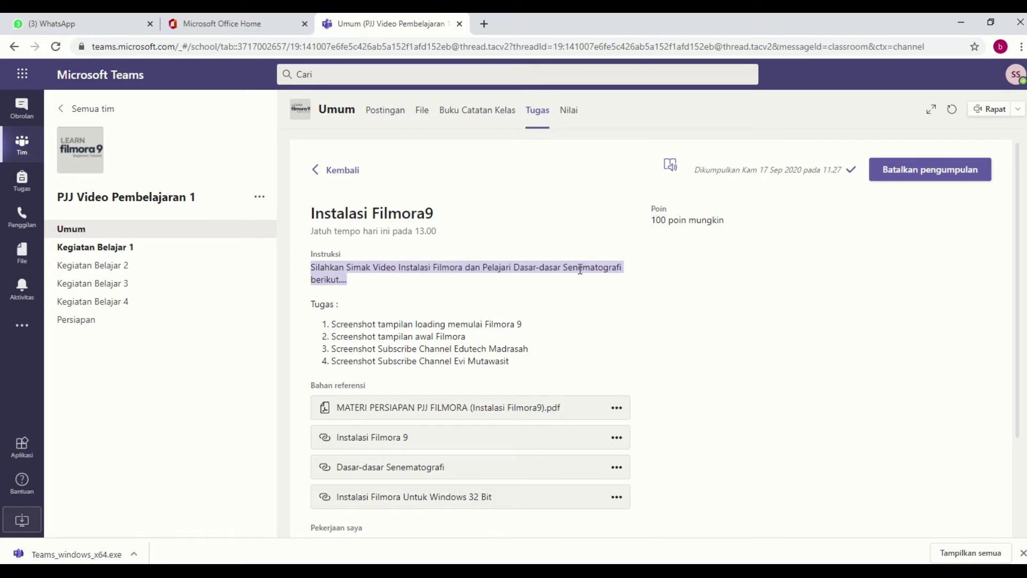
Review the list of required screenshots under Tugas in the assignment, highlighting the individual items.
scroll(463, 309, "down", 3)
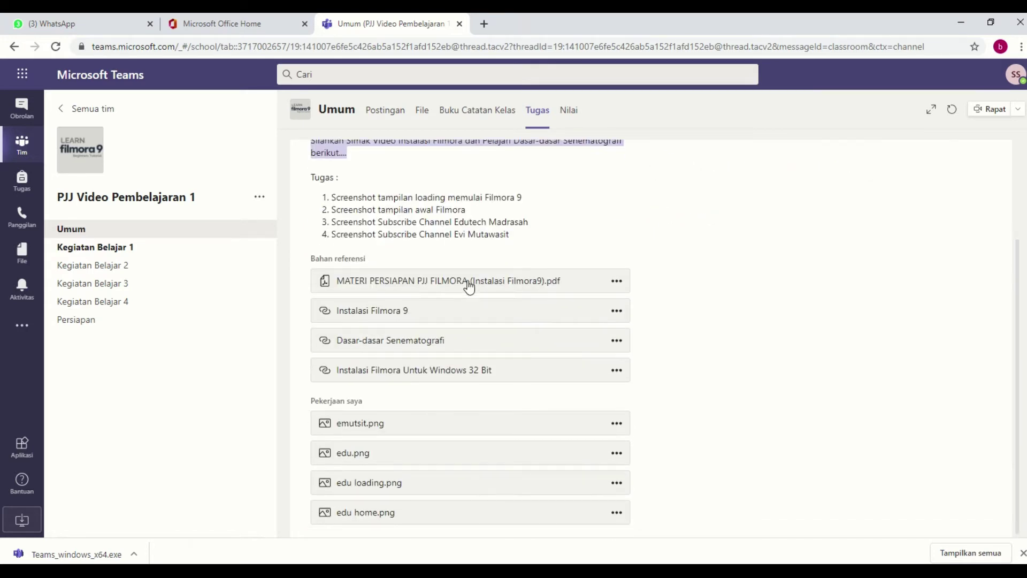
left_click(424, 209)
left_click_drag(313, 178, 345, 179)
left_click(446, 216)
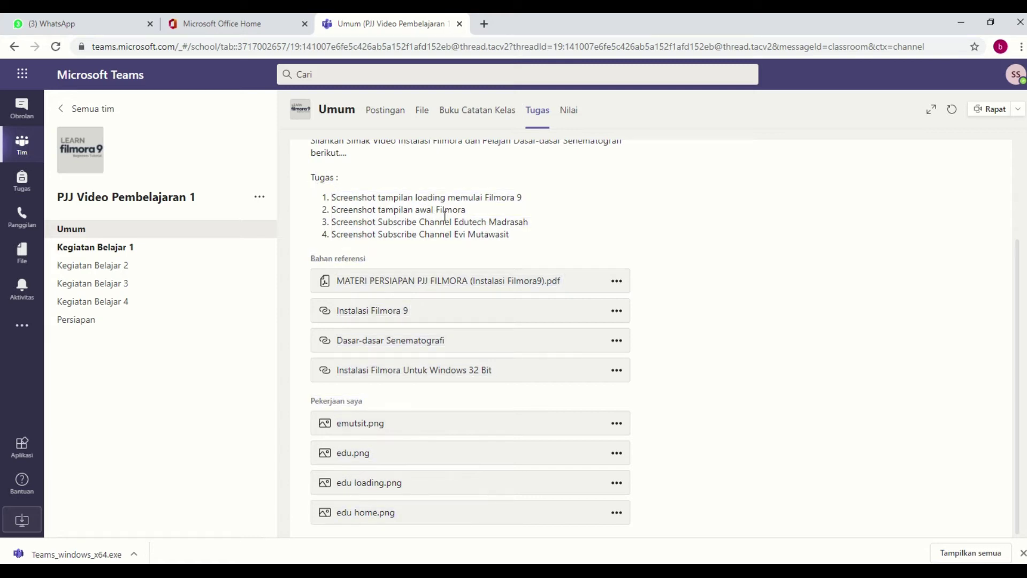
left_click_drag(331, 196, 524, 198)
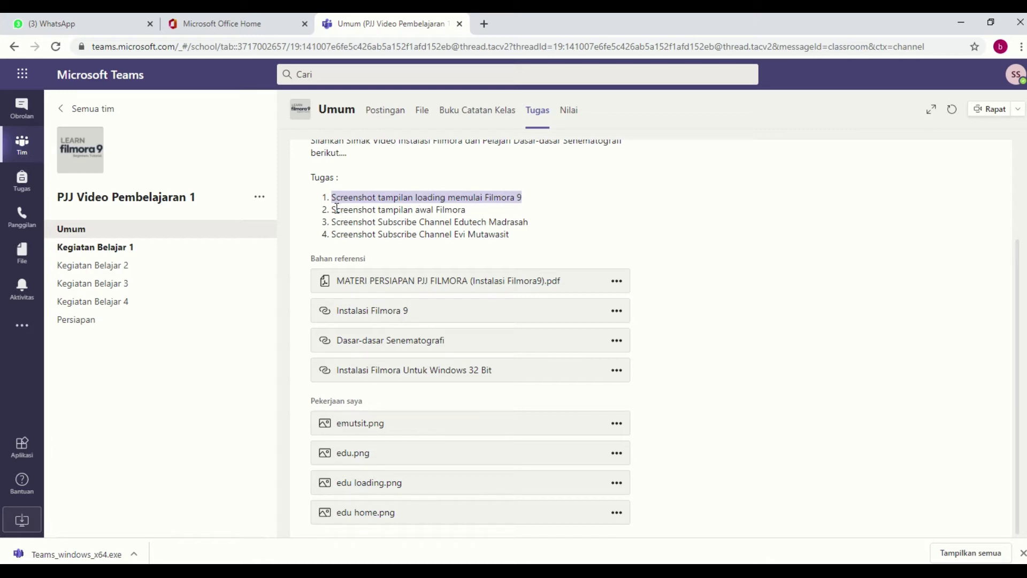
left_click_drag(332, 210, 465, 210)
left_click_drag(332, 221, 529, 221)
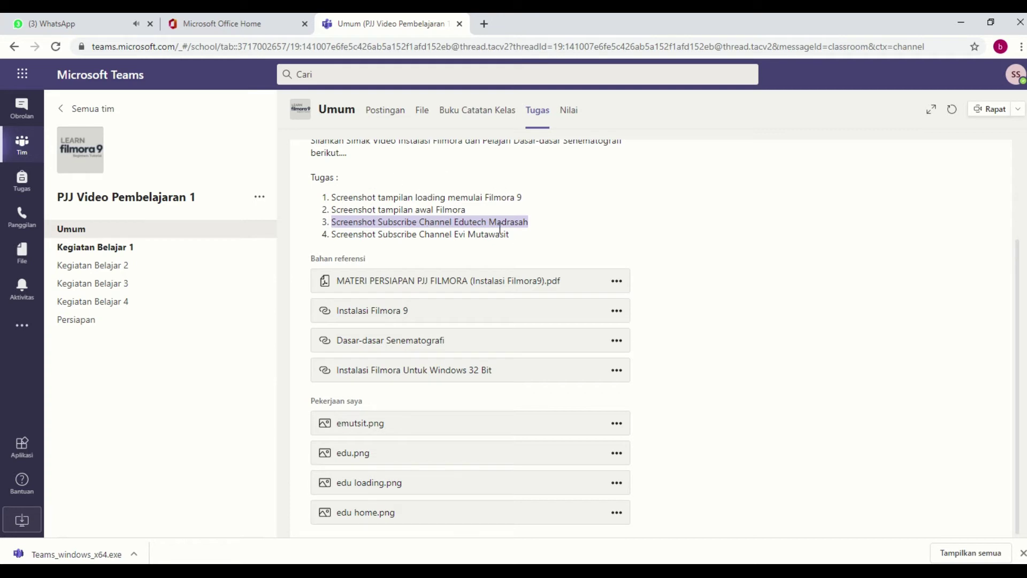
left_click(712, 381)
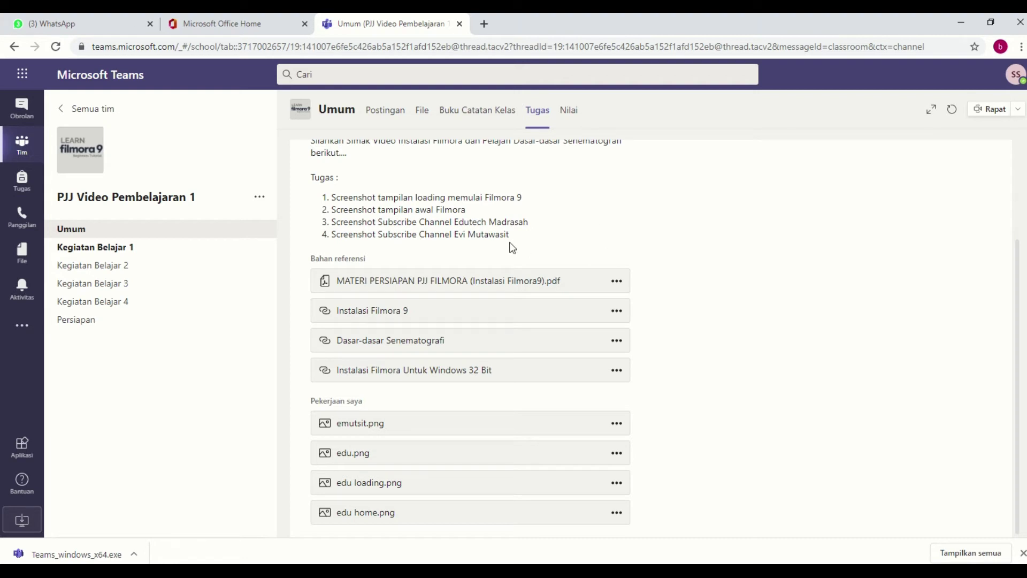
Withdraw the assignment submission and compare the required screenshots with the files attached under Pekerjaan saya.
scroll(518, 377, "up", 3)
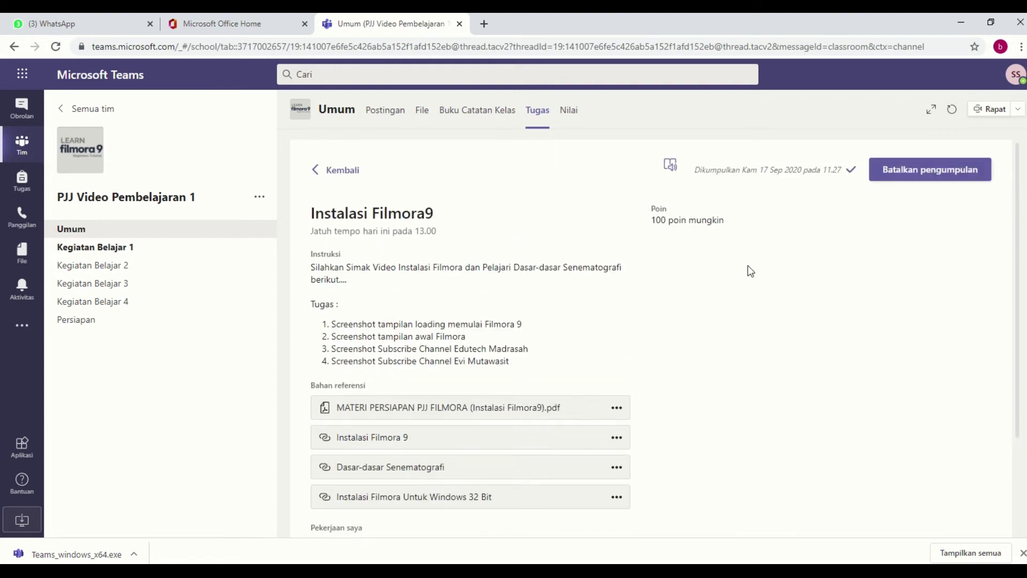
left_click(957, 170)
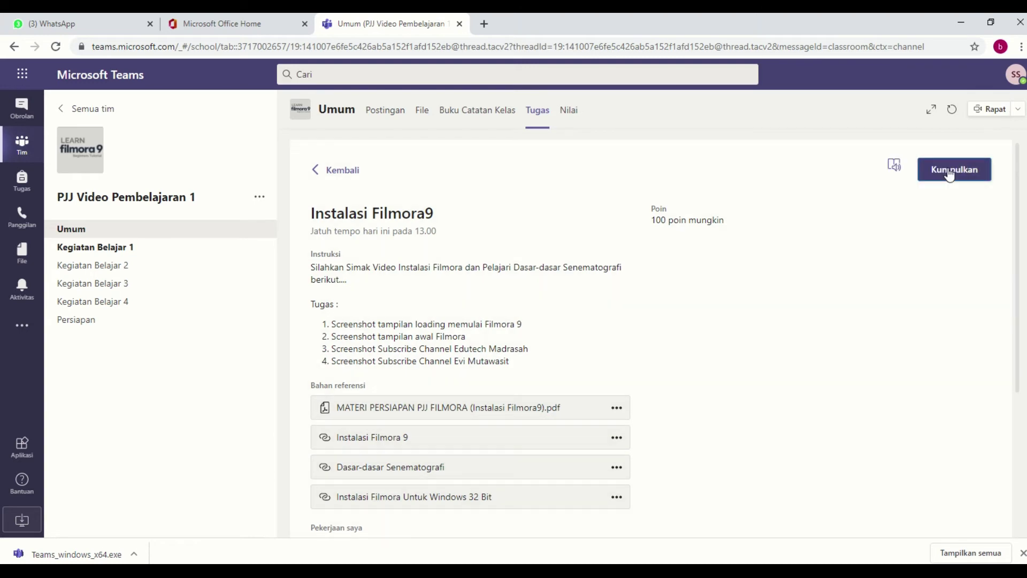
scroll(578, 394, "down", 4)
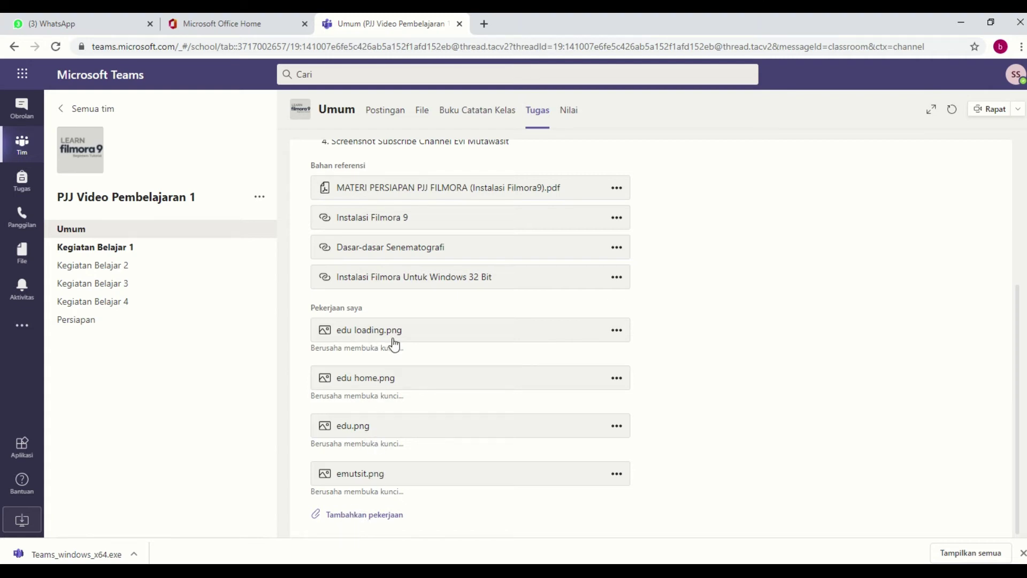
scroll(394, 345, "up", 3)
left_click_drag(328, 233, 524, 287)
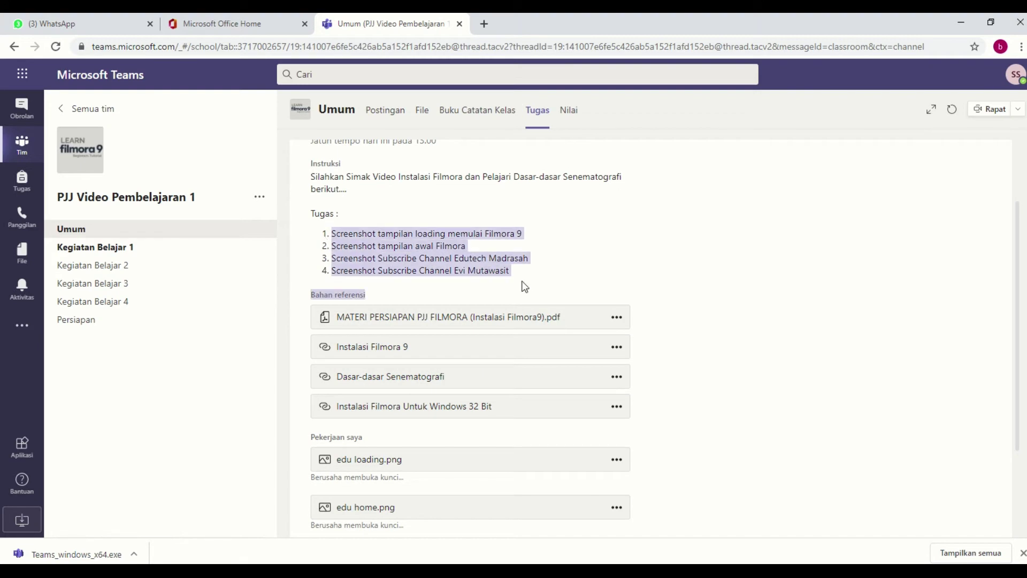
scroll(406, 351, "down", 2)
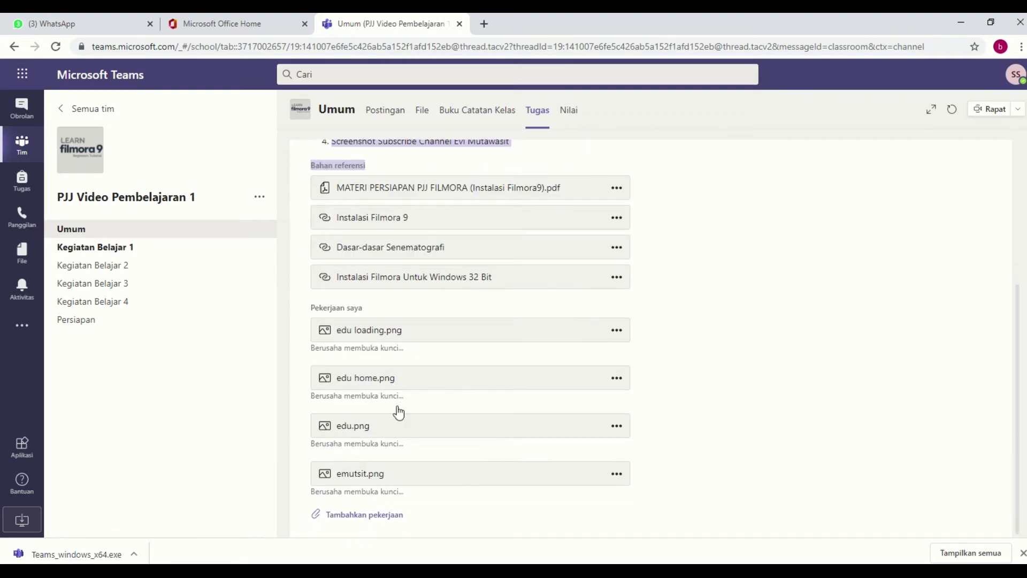
left_click(475, 501)
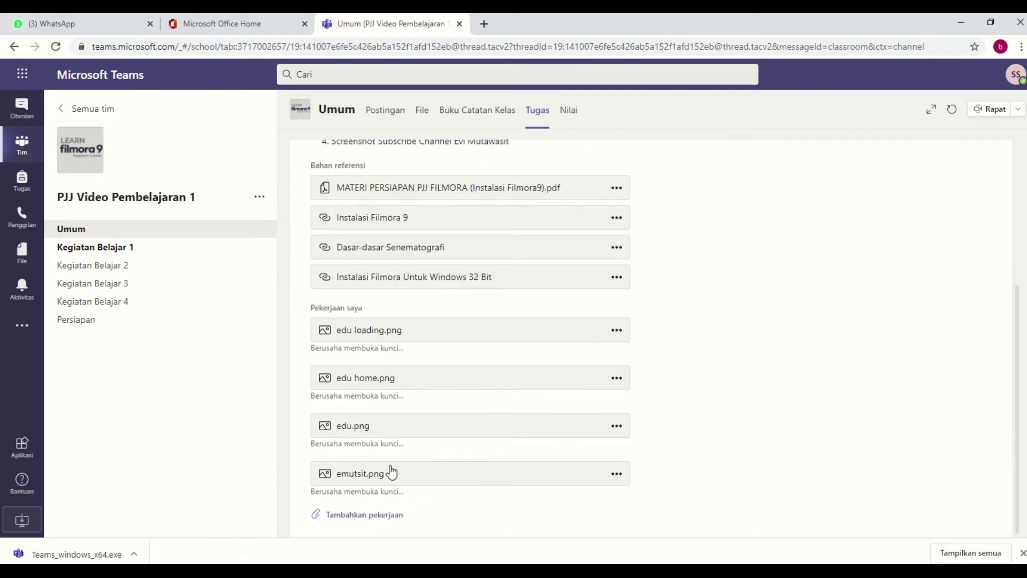
Start adding work to the assignment and examine the new file and link attachment options.
left_click(352, 517)
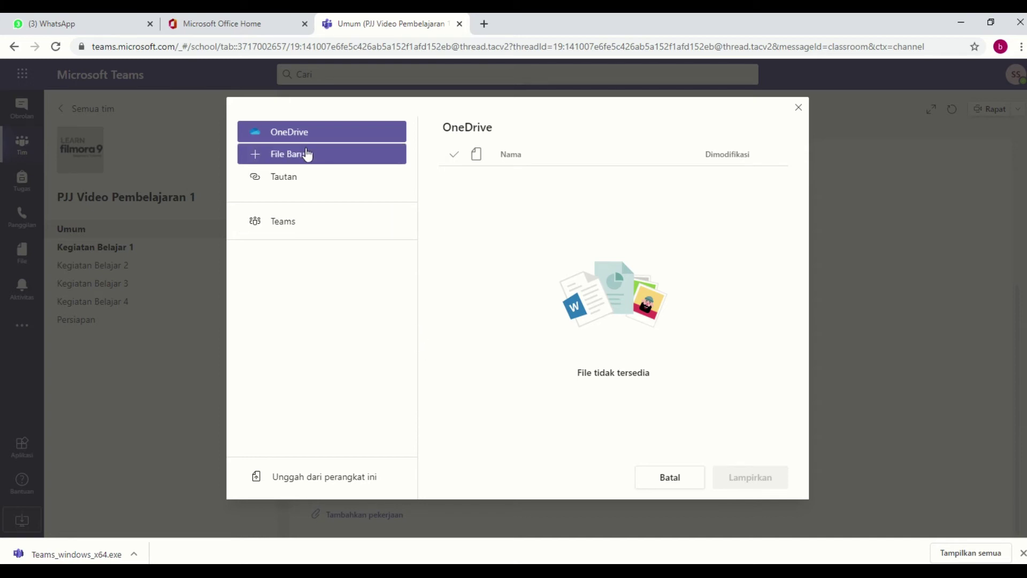
left_click(286, 161)
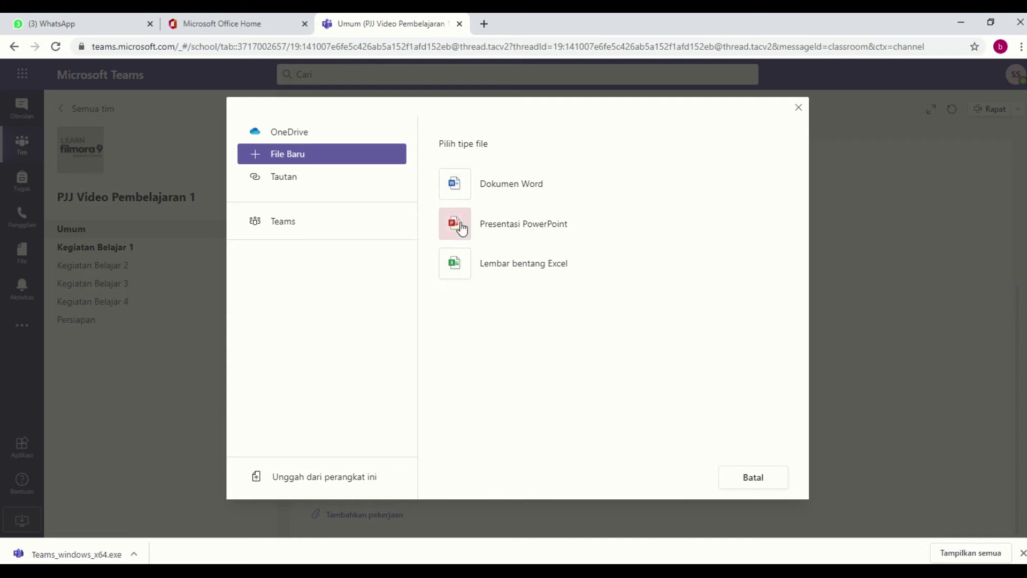
left_click(279, 181)
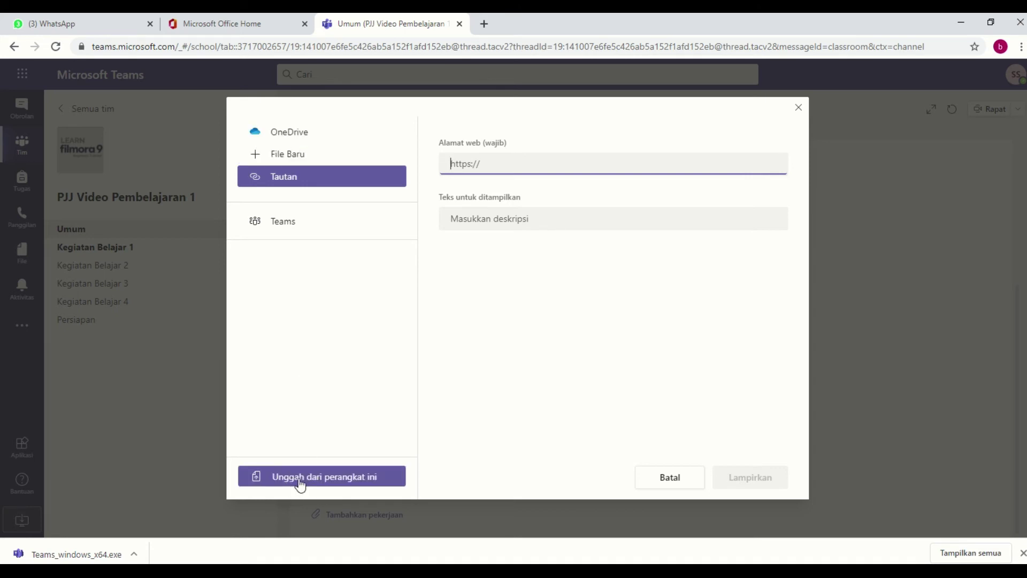
left_click(293, 157)
left_click(289, 174)
left_click(294, 154)
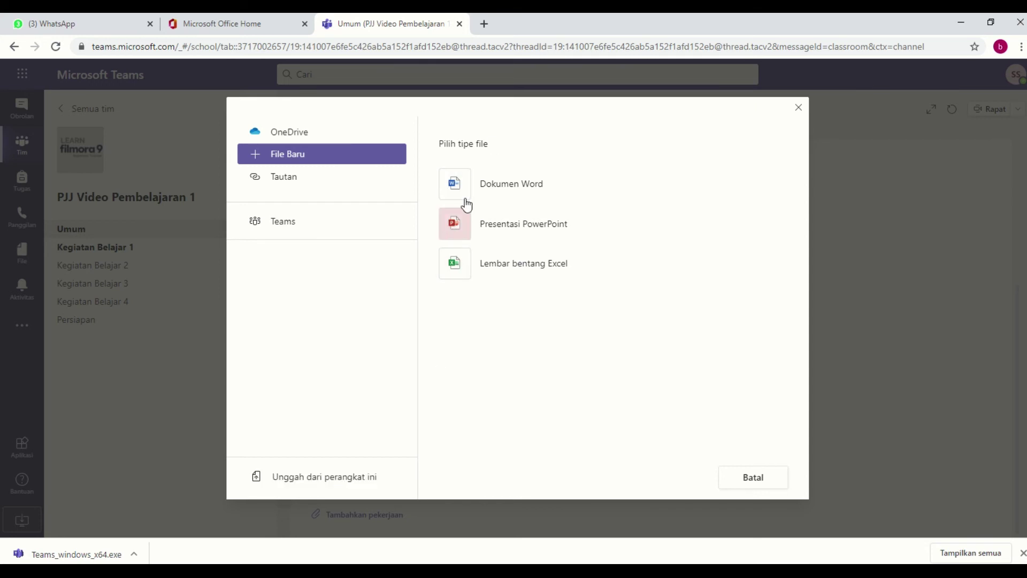
Upload emutsit.png from USB Drive (F:) on this device and attach it to the assignment.
left_click(312, 482)
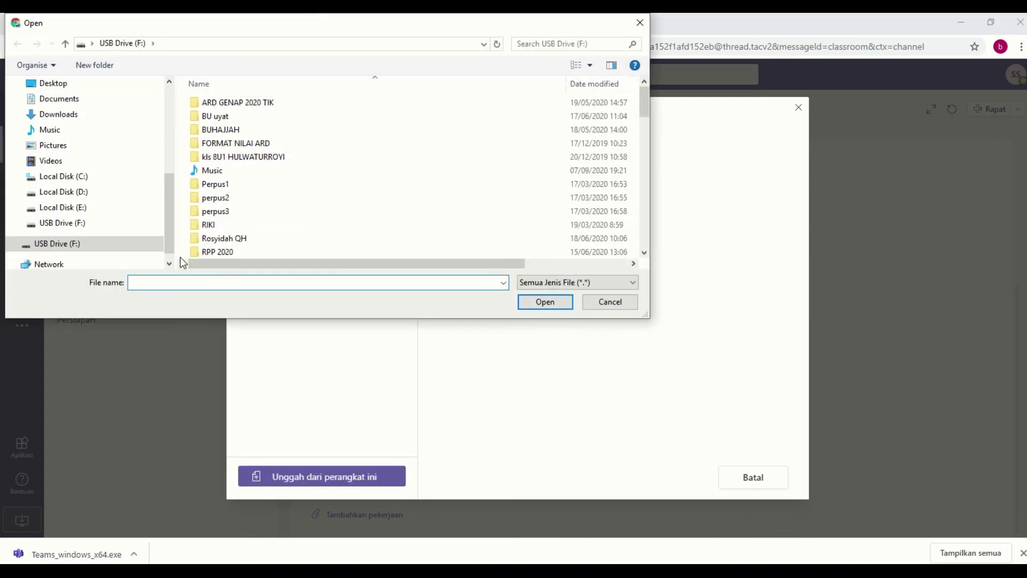
scroll(239, 186, "down", 4)
scroll(239, 186, "down", 10)
scroll(239, 186, "up", 3)
scroll(240, 185, "up", 2)
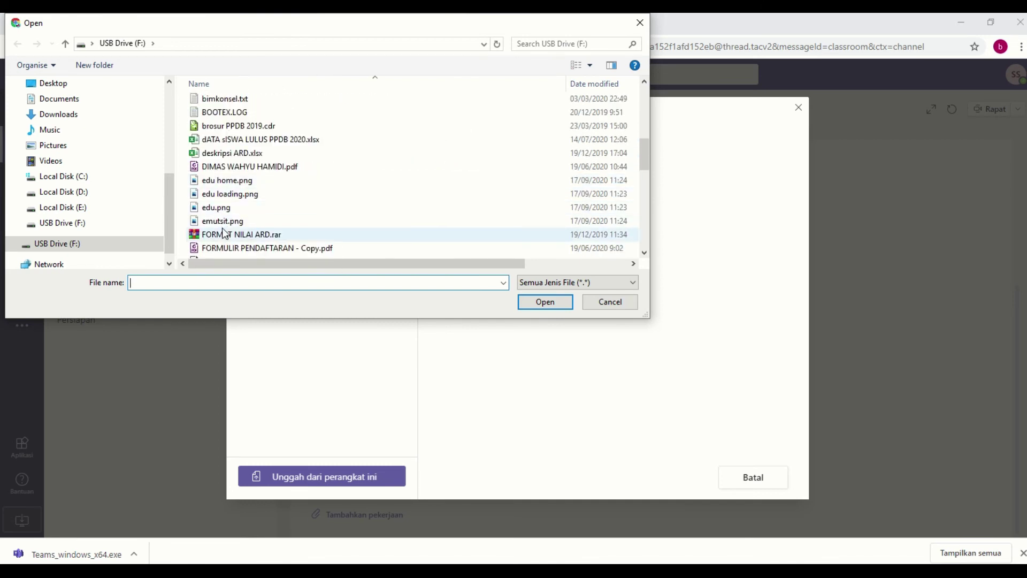
scroll(308, 203, "down", 2)
scroll(308, 200, "down", 3)
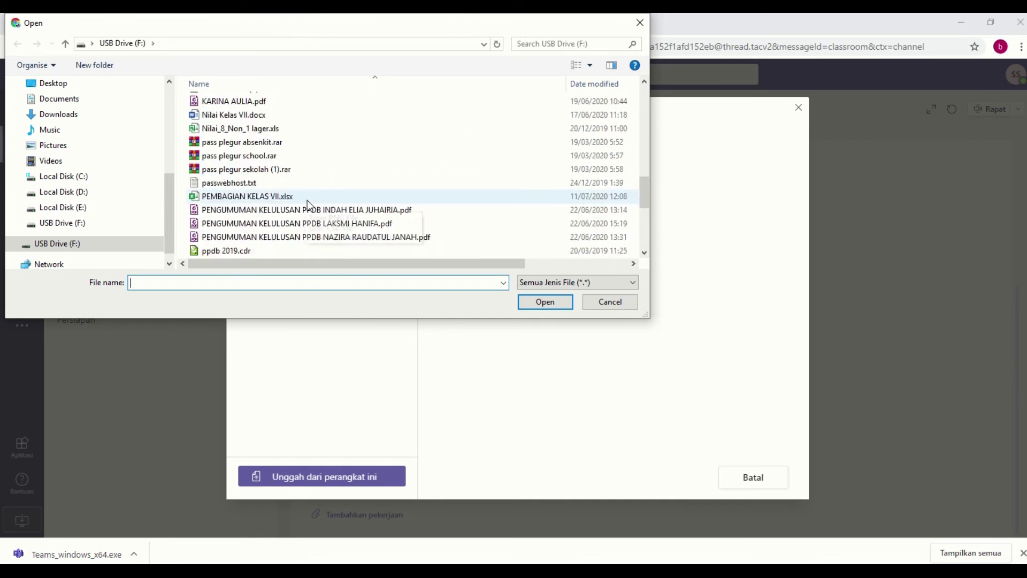
scroll(307, 201, "up", 4)
left_click(228, 184)
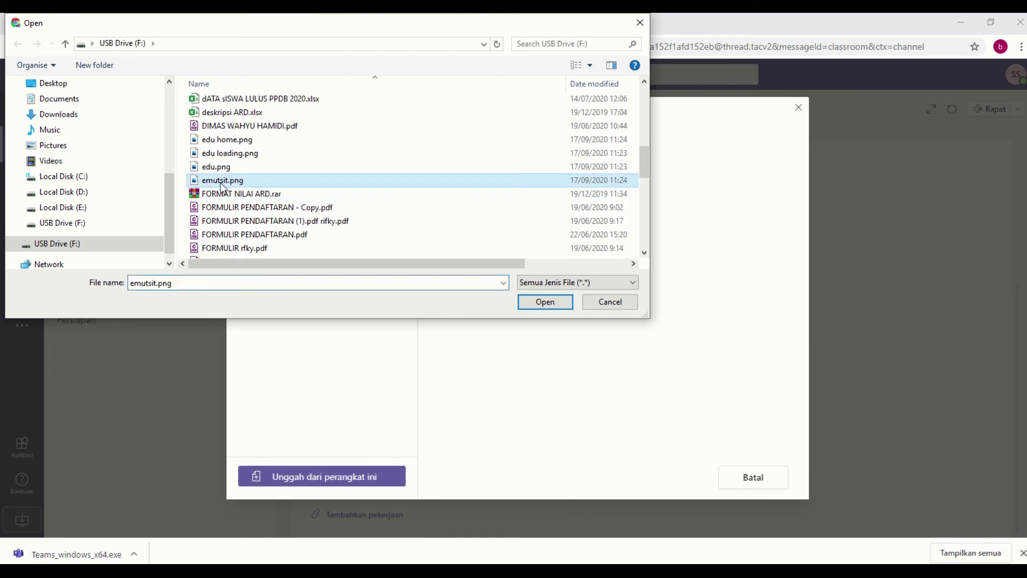
left_click(559, 304)
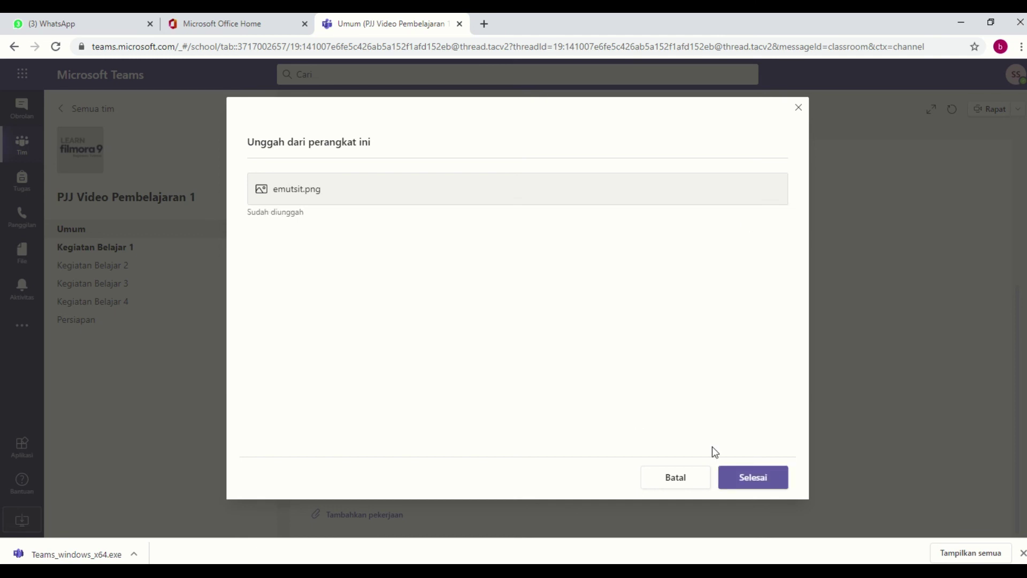
left_click(749, 483)
Delete the duplicate attachment emutsit 1.png from the files under Pekerjaan saya.
scroll(614, 450, "down", 1)
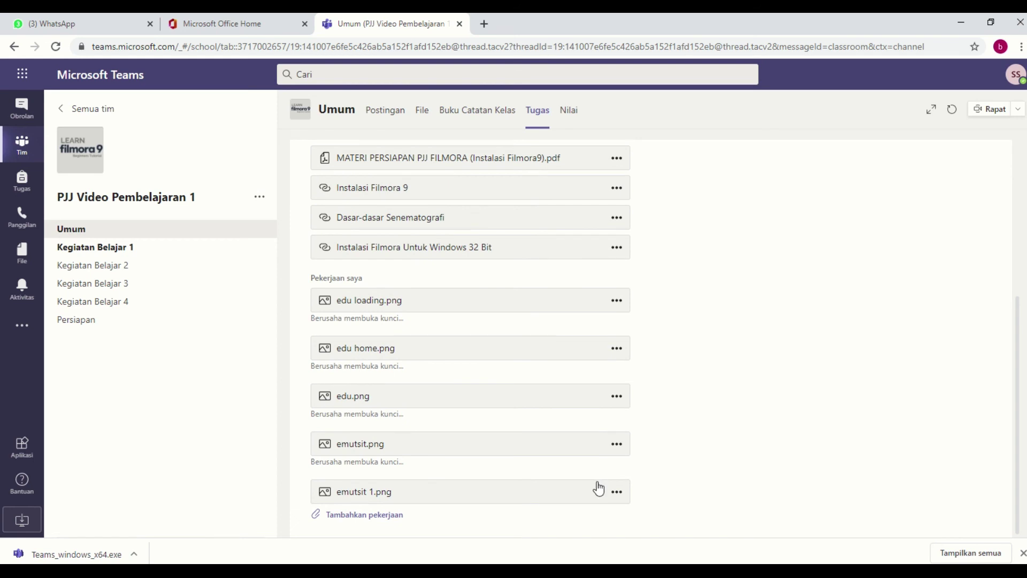
scroll(479, 227, "up", 3)
scroll(417, 335, "down", 3)
left_click(617, 492)
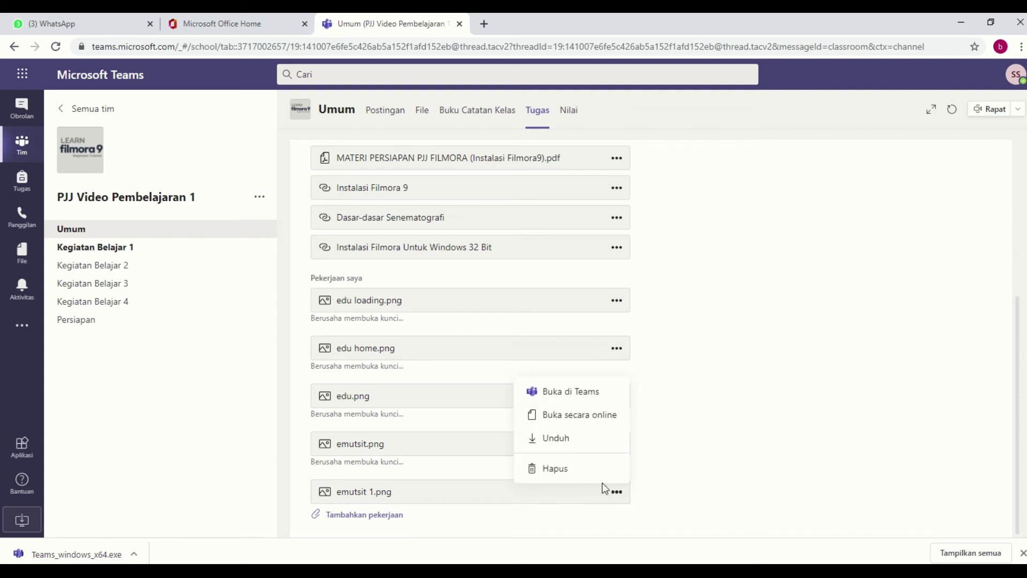
left_click(569, 473)
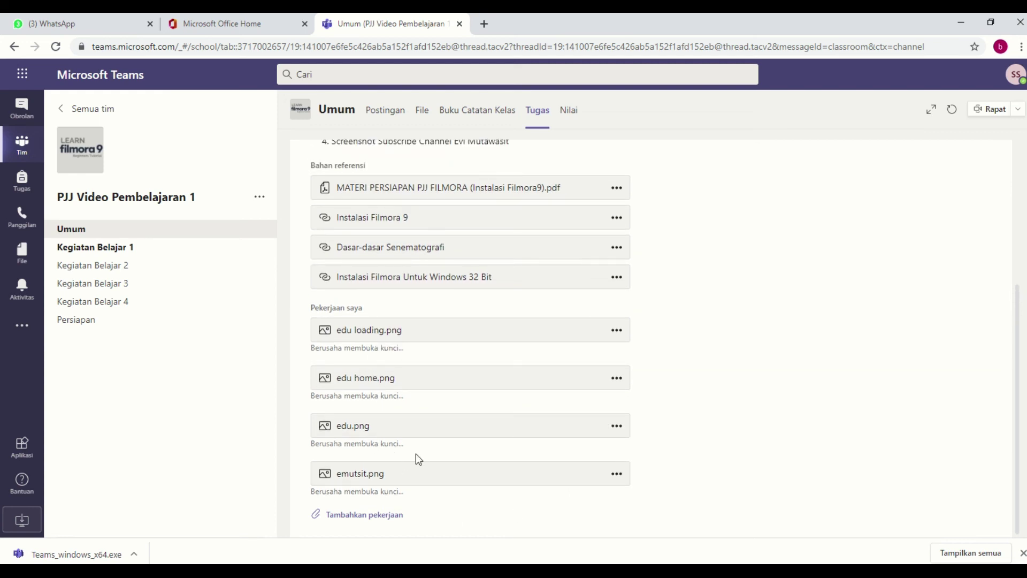
Submit the Instalasi Filmora9 assignment after checking the attached files against the Tugas list, and dismiss the browser's downloads bar.
scroll(431, 473, "up", 3)
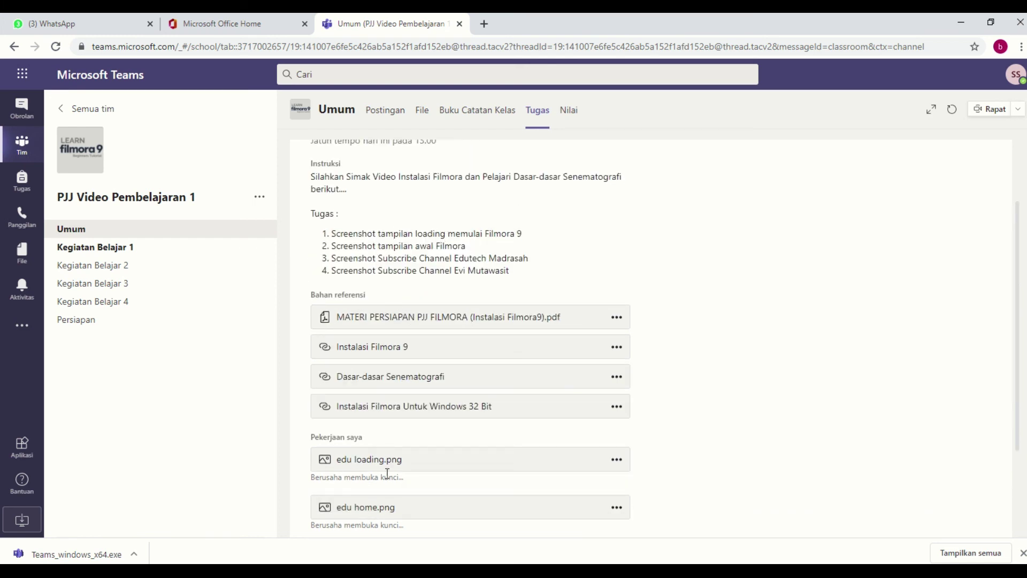
scroll(367, 515, "down", 3)
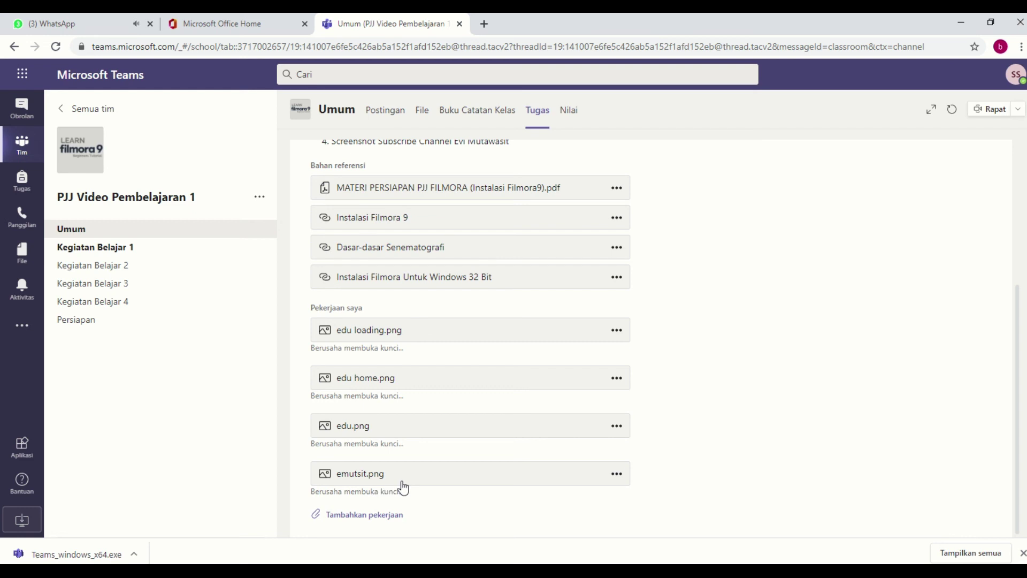
scroll(404, 488, "up", 4)
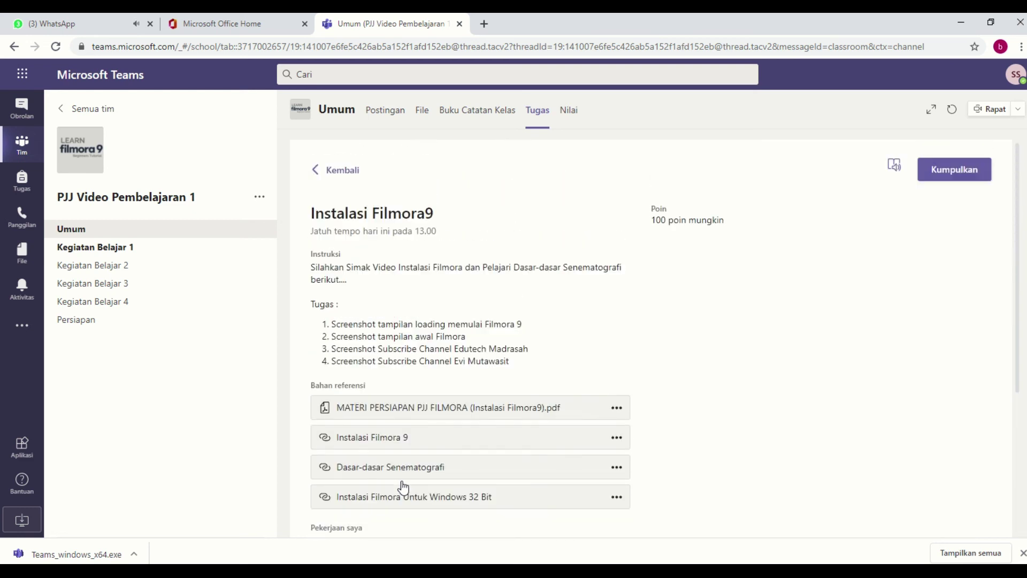
left_click(955, 175)
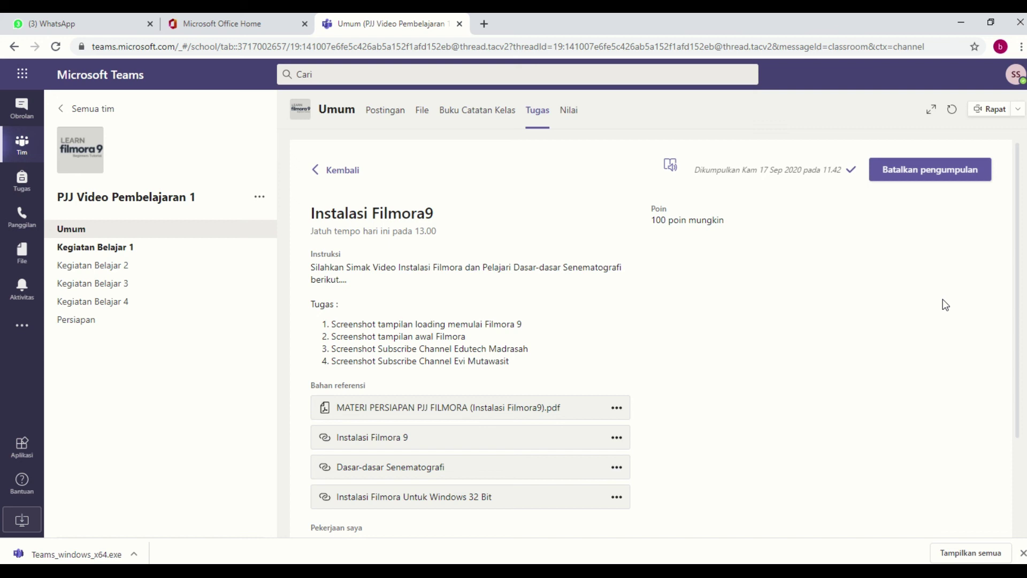
left_click(1023, 553)
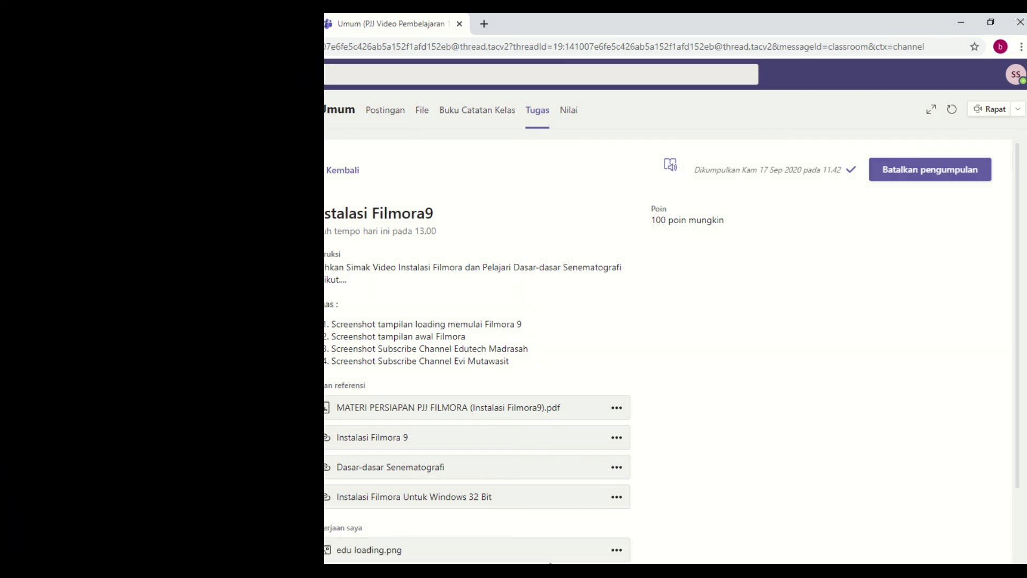